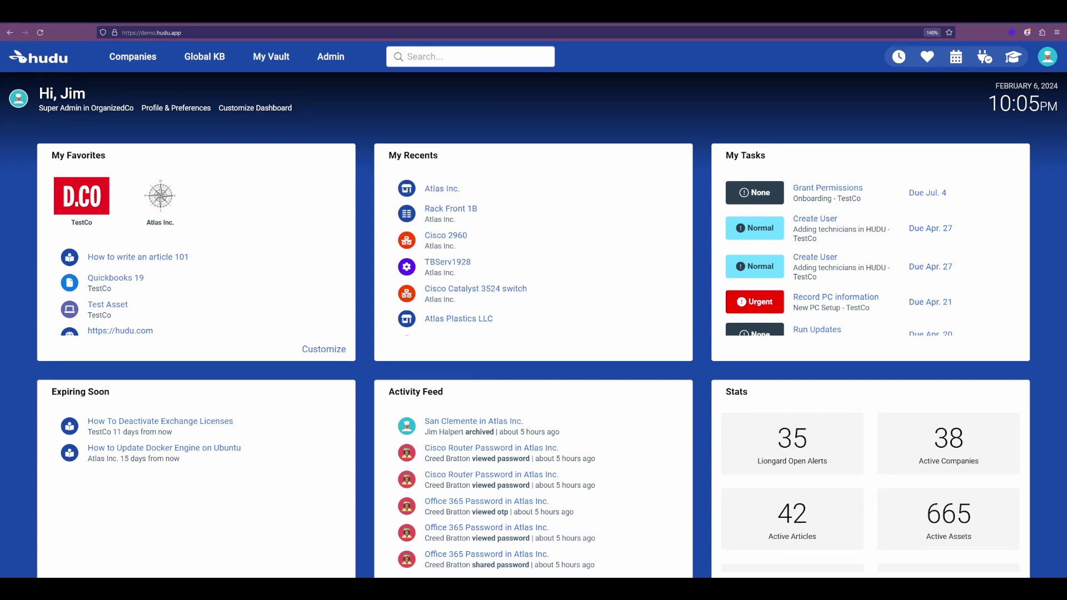
Open Atlas Inc. from My Favorites and show its Racks list.
left_click(160, 213)
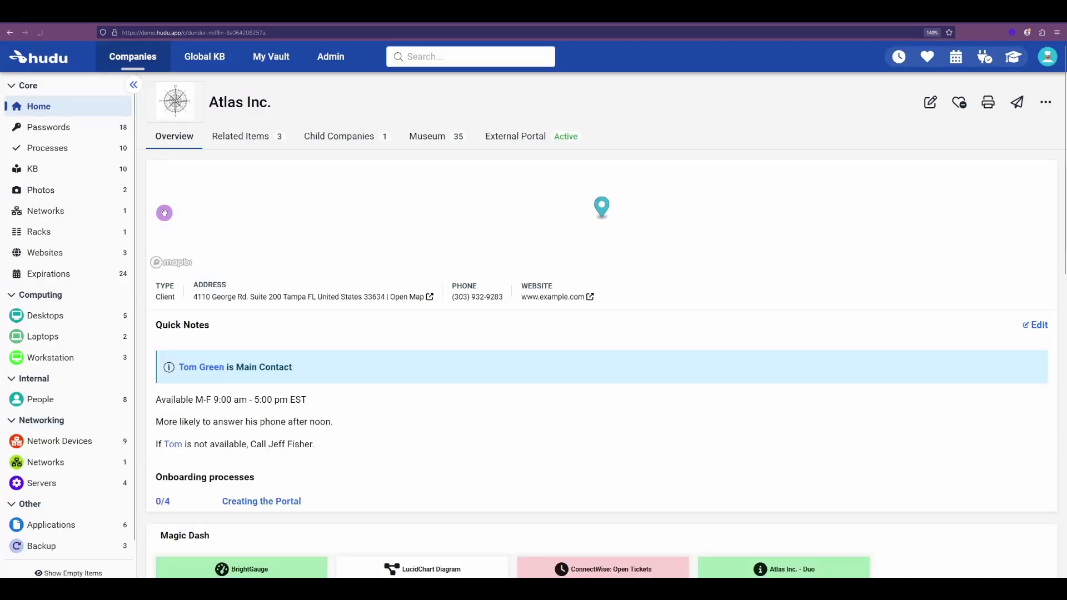
left_click(61, 232)
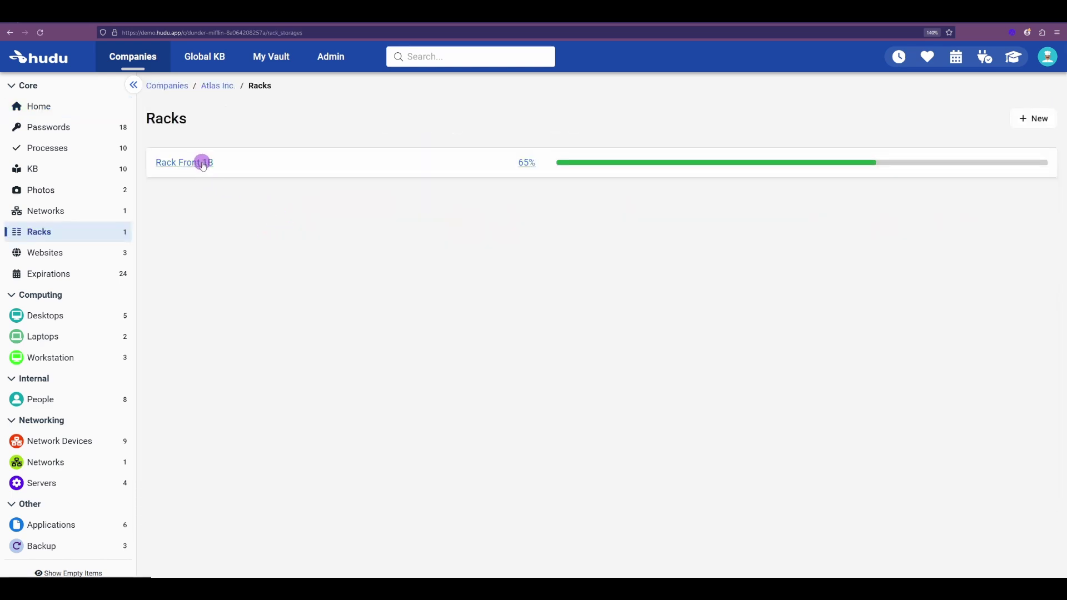
Start a new rack, look over the empty form, then return to the racks list unsaved.
left_click(1028, 123)
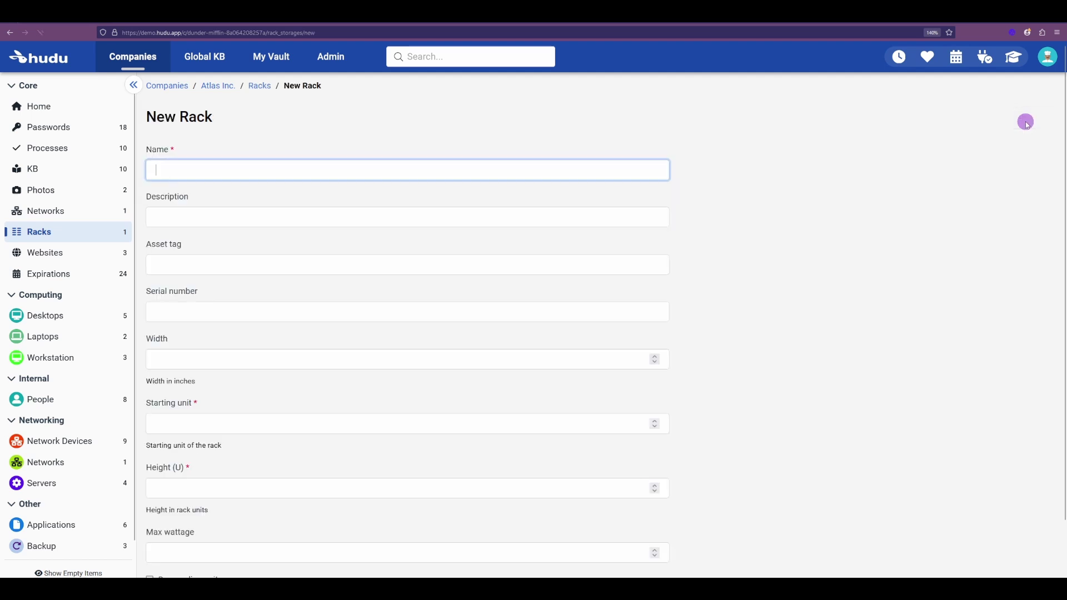
left_click(655, 173)
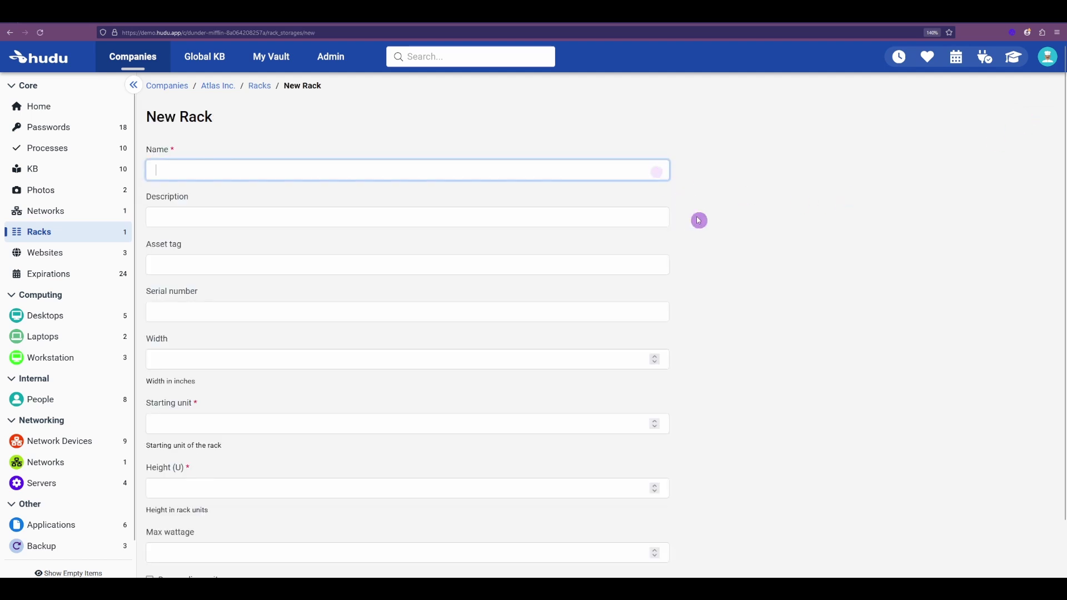
scroll(739, 247, "down", 2)
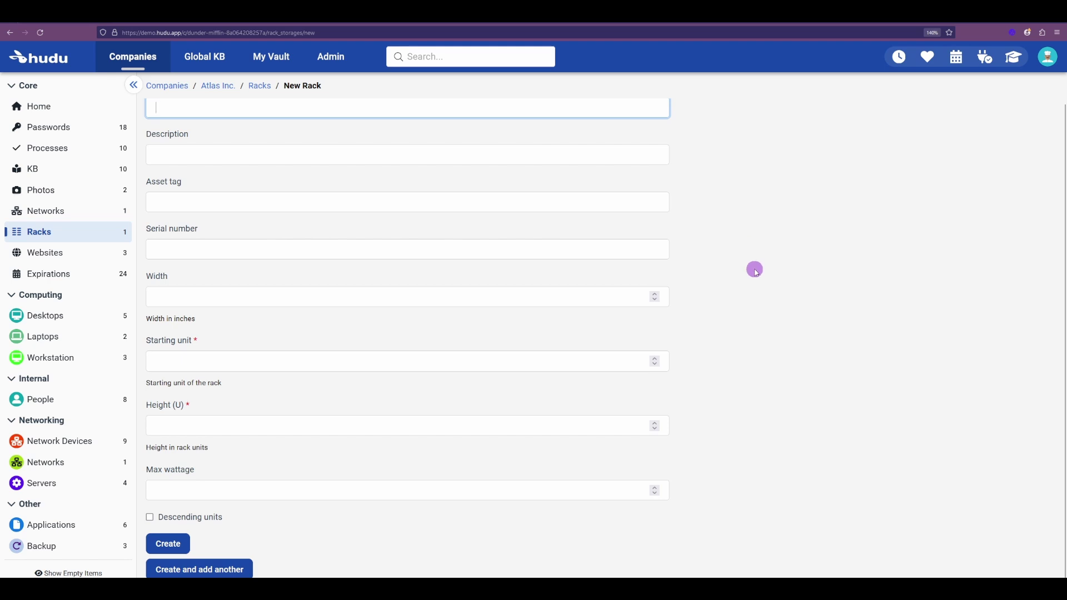
scroll(755, 271, "up", 2)
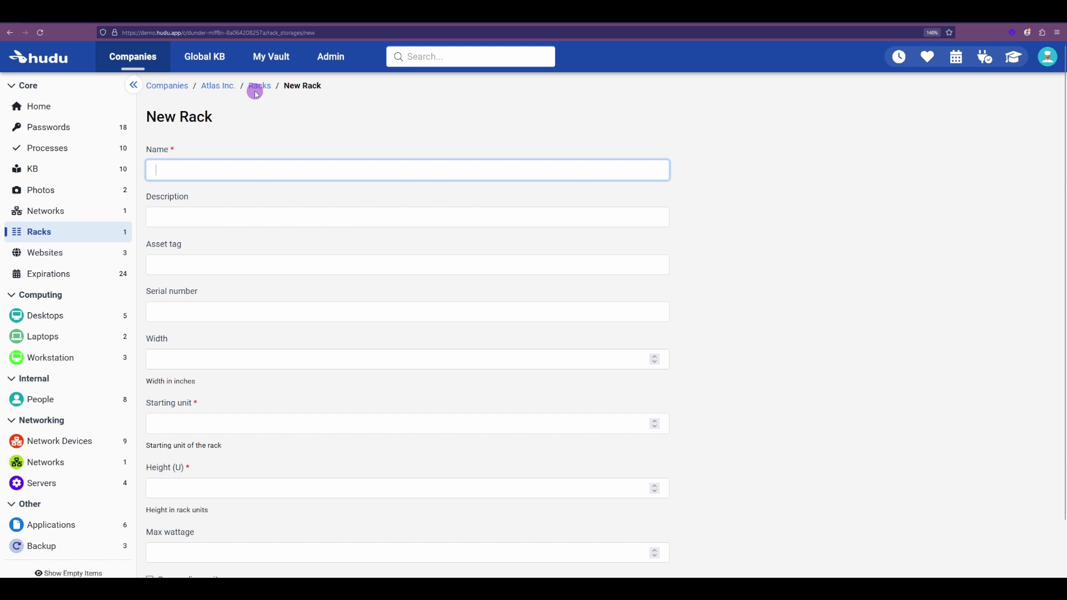
left_click(257, 86)
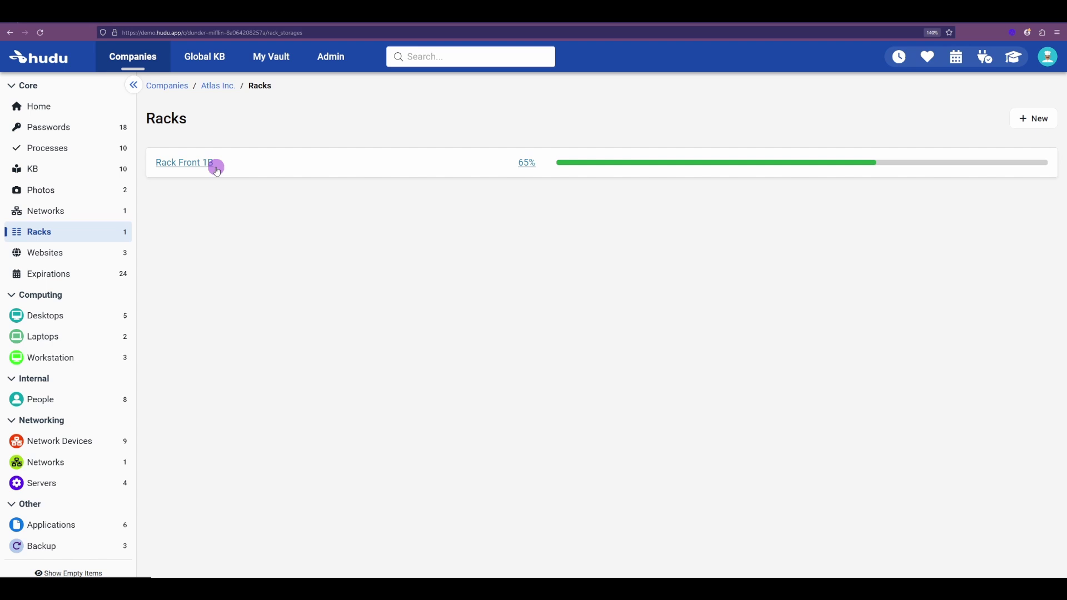
Open Rack Front 1B, expand its info, and scroll through the front and rear units.
left_click(528, 163)
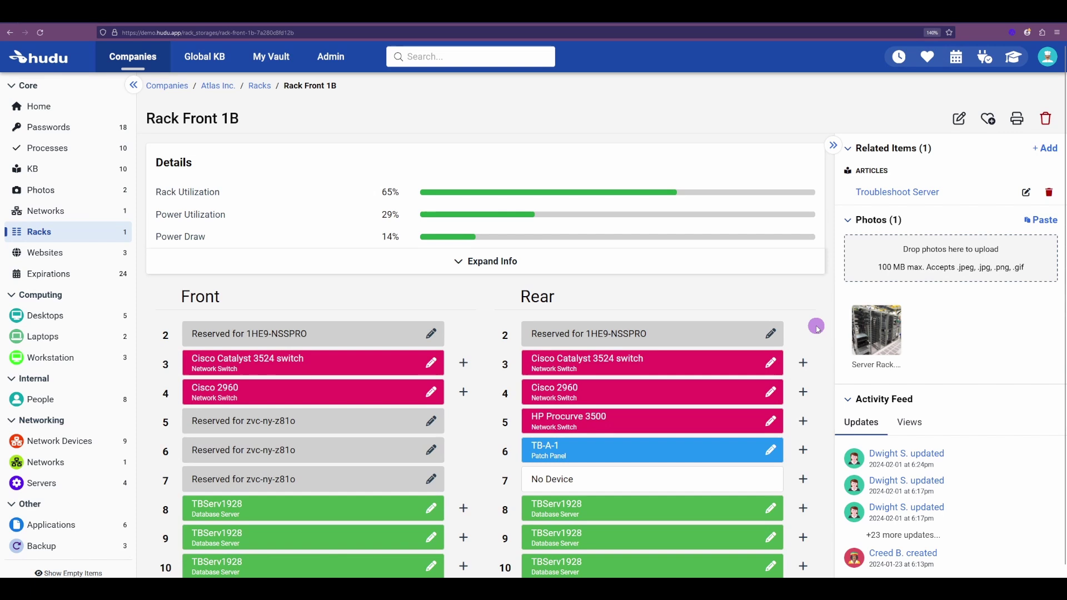
left_click(464, 262)
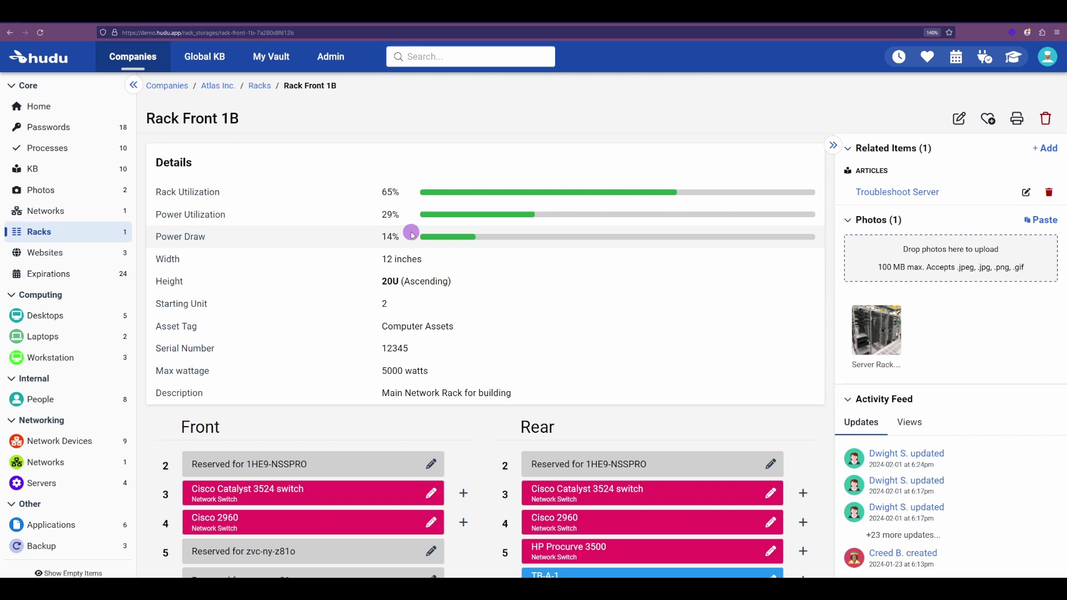
scroll(479, 417, "down", 2)
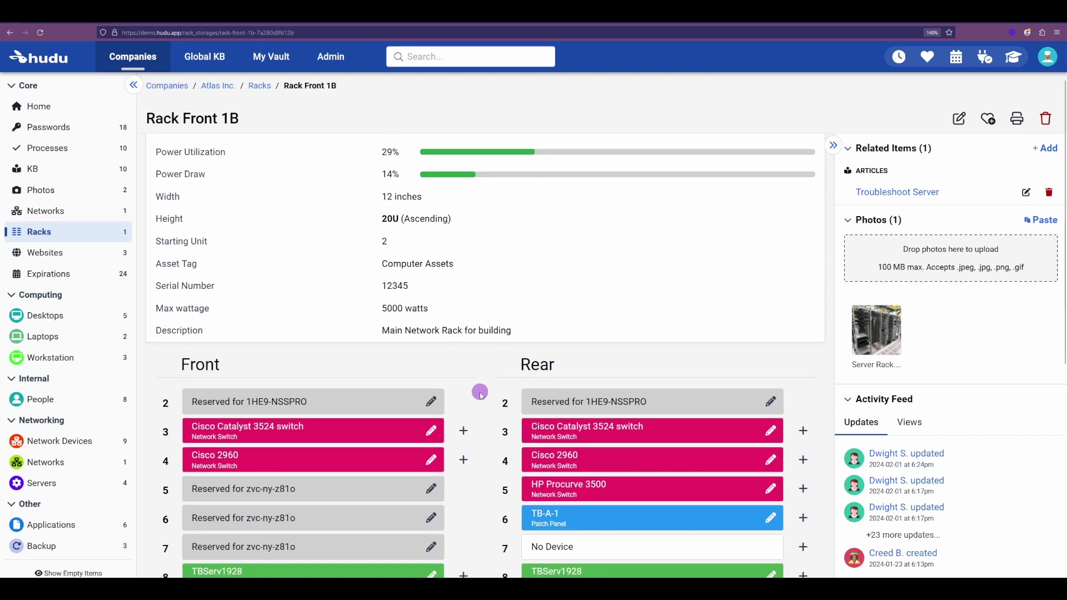
scroll(478, 356, "down", 6)
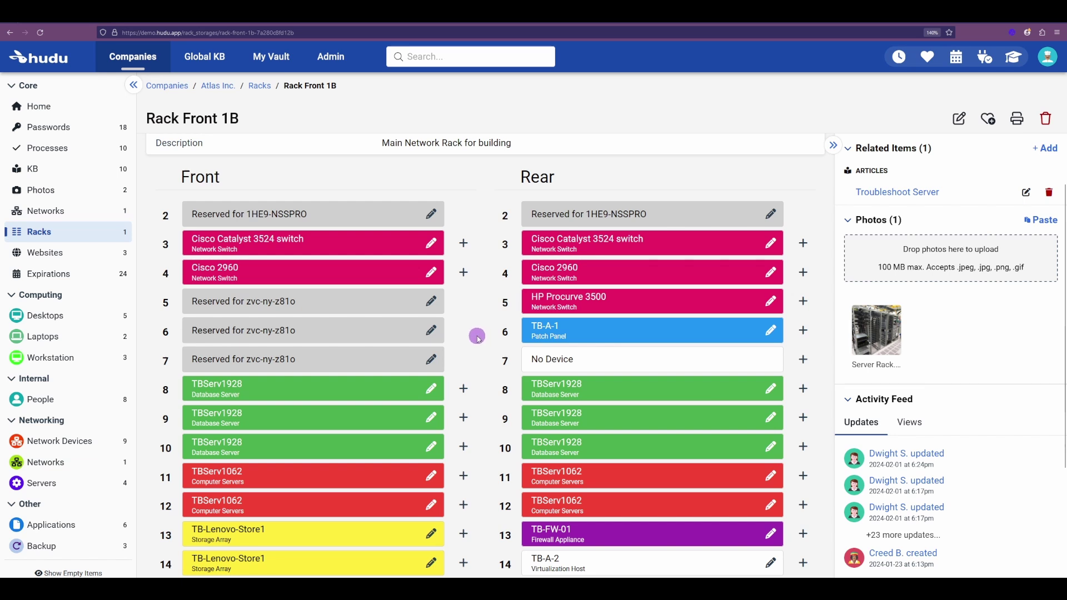
scroll(478, 339, "down", 2)
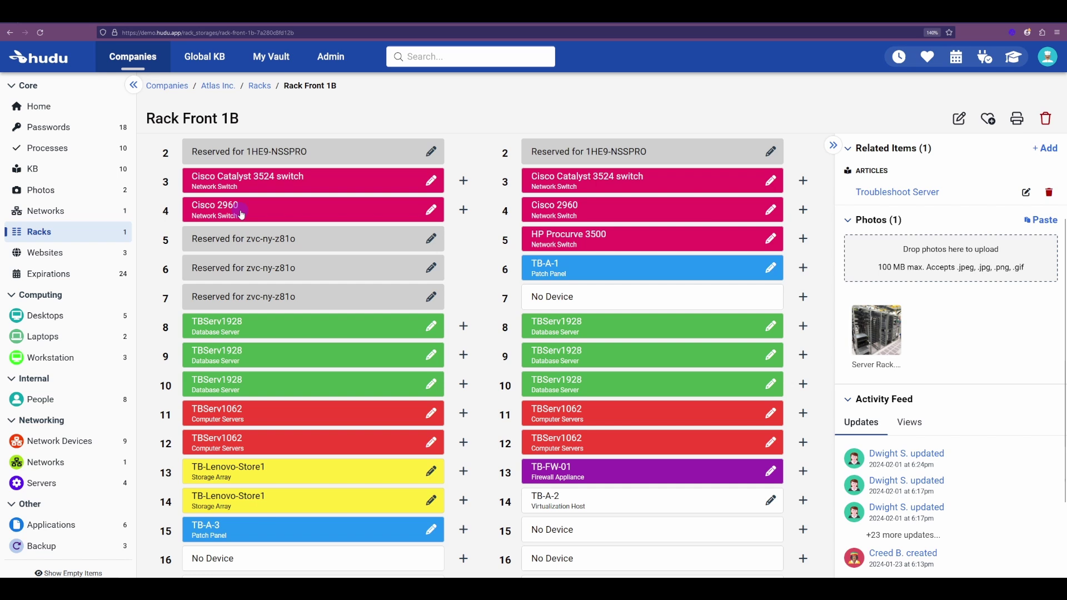
left_click(222, 209)
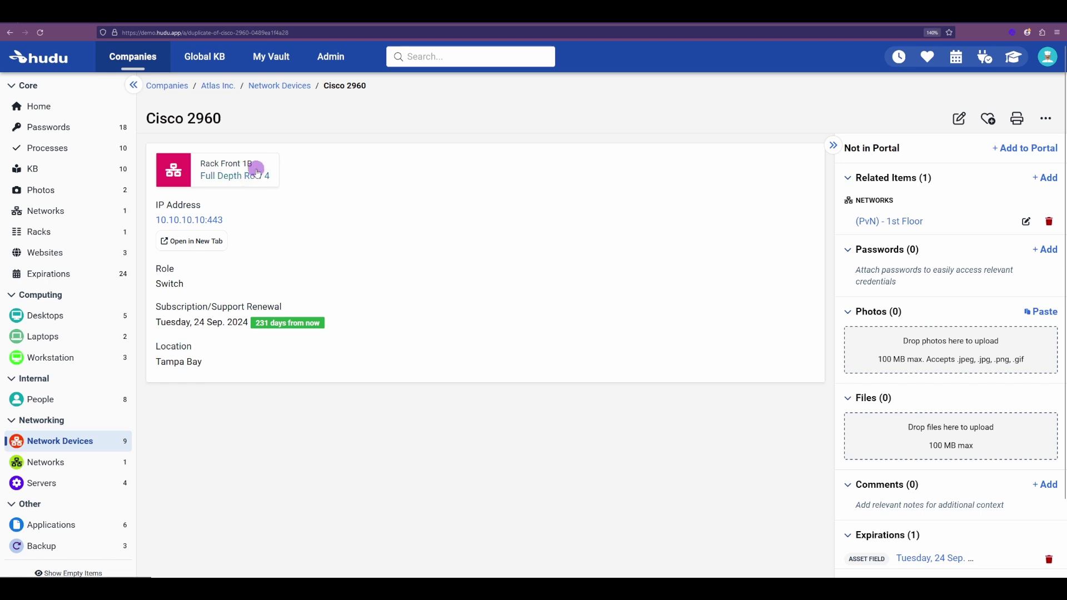
left_click(258, 171)
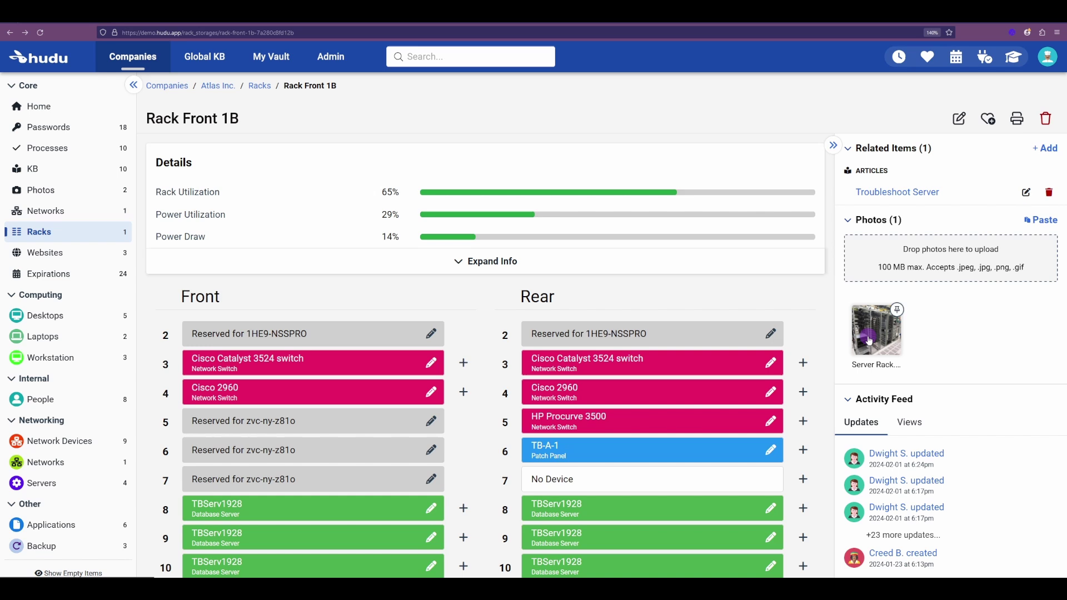
Expand Rack Front 1B's details again and scroll down to the unit layout.
left_click(486, 261)
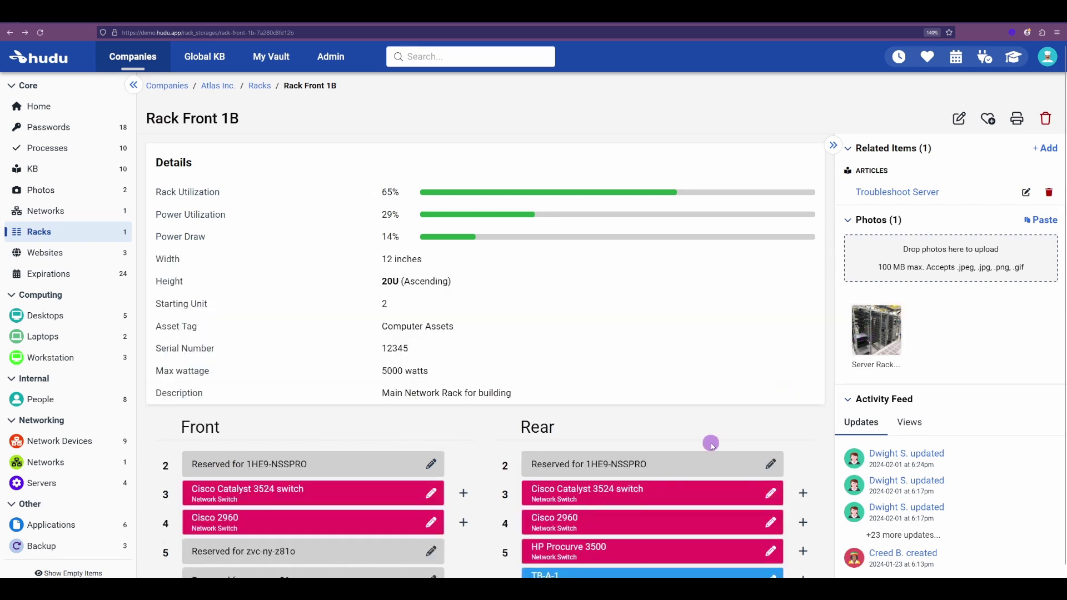
scroll(465, 412, "down", 4)
scroll(473, 412, "down", 3)
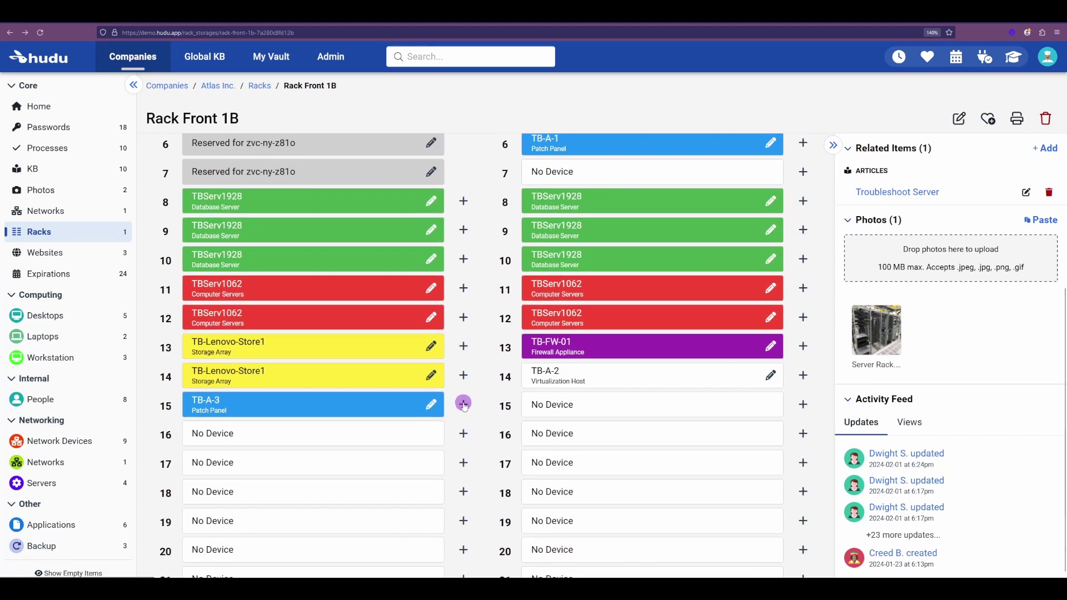
Open and cancel the TB-A-3 editor at unit 15, then add an item at front unit 16.
left_click(431, 404)
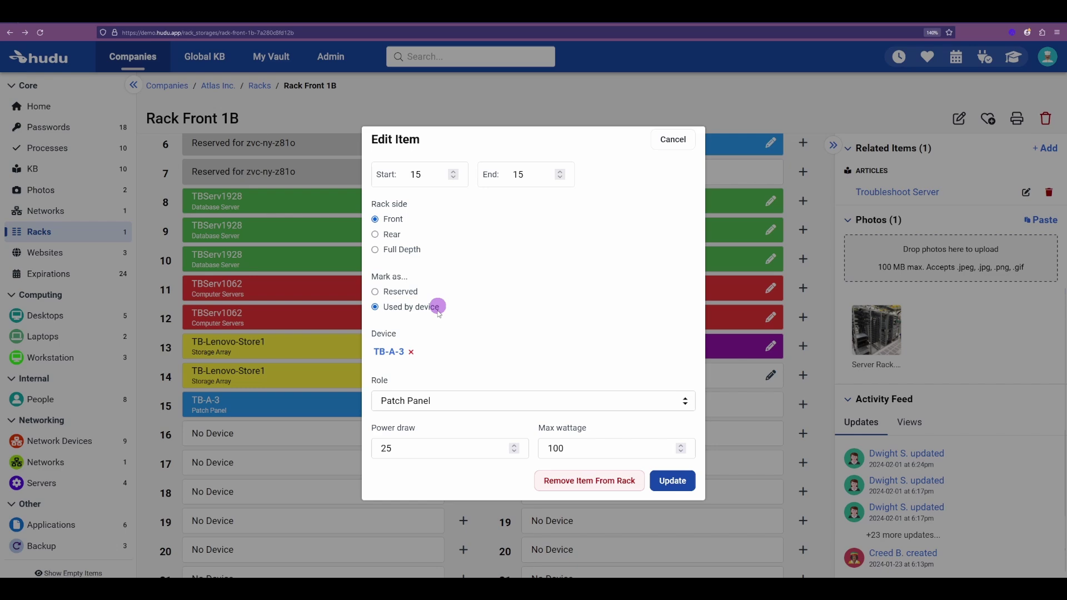
left_click(666, 139)
left_click(463, 432)
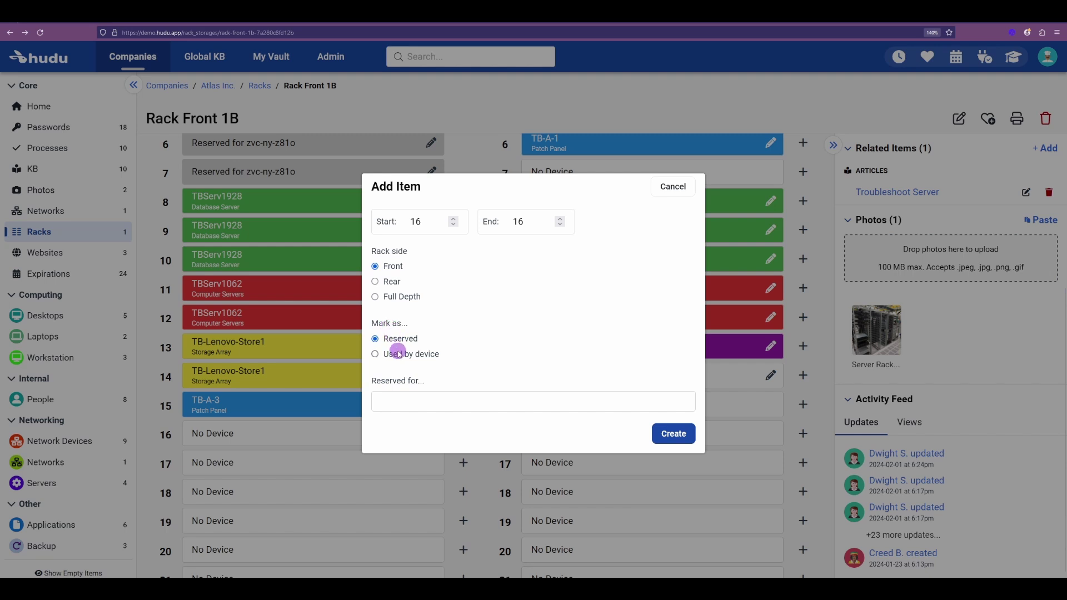
Mark unit 16 as Used by device, search 'TB' with Global Search on, and check the Role list.
left_click(401, 402)
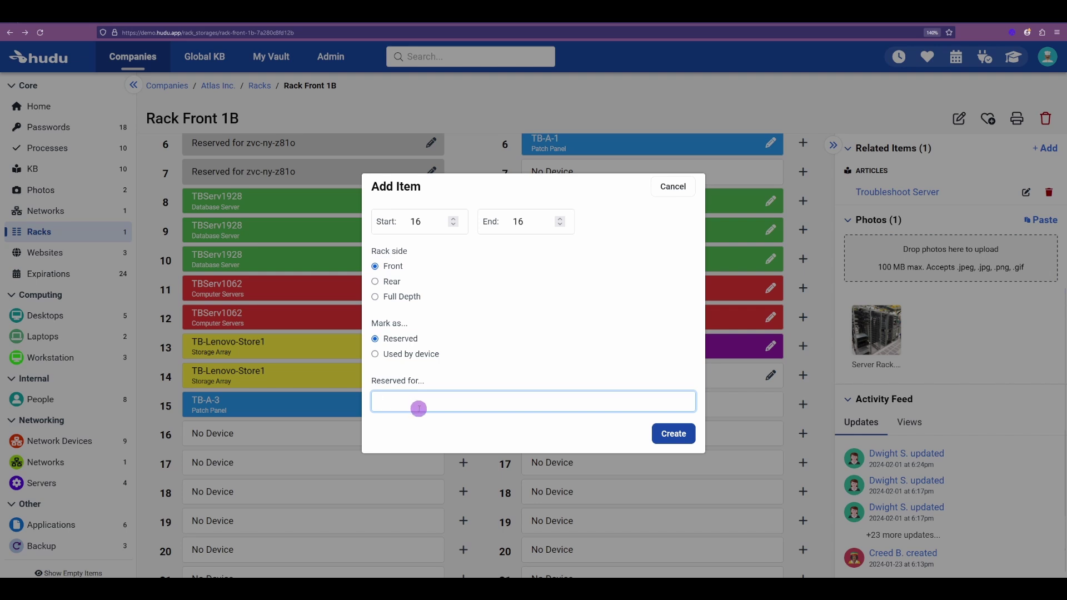
left_click(393, 358)
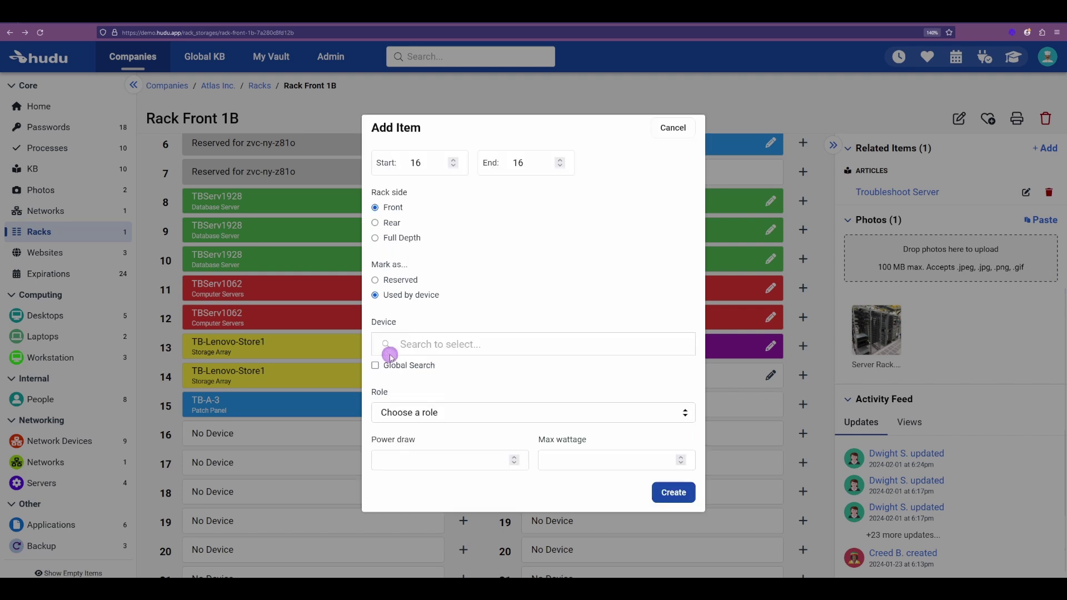
left_click(471, 343)
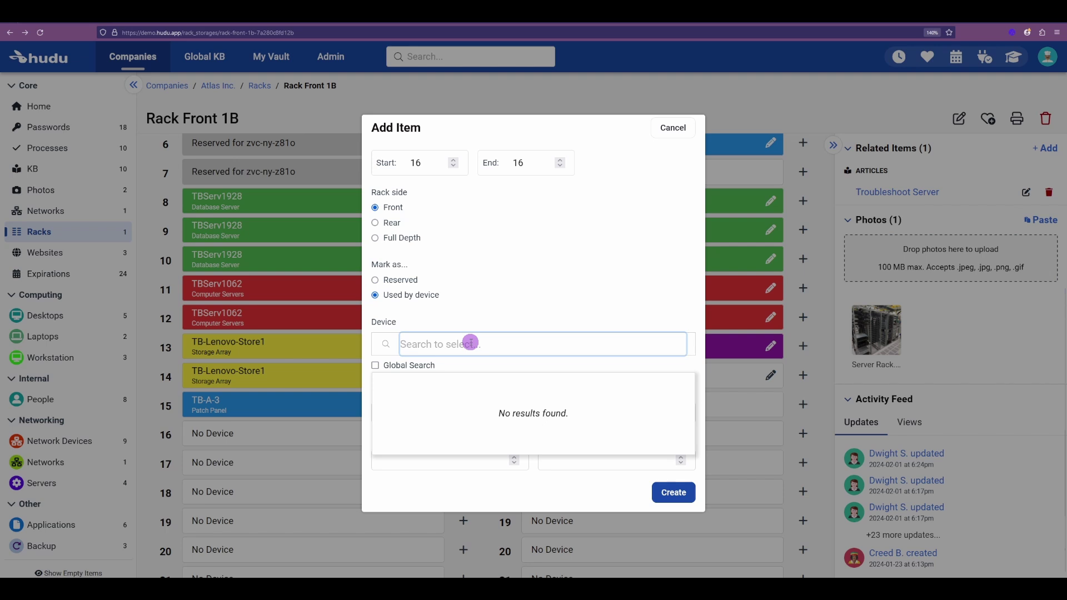
type("TB")
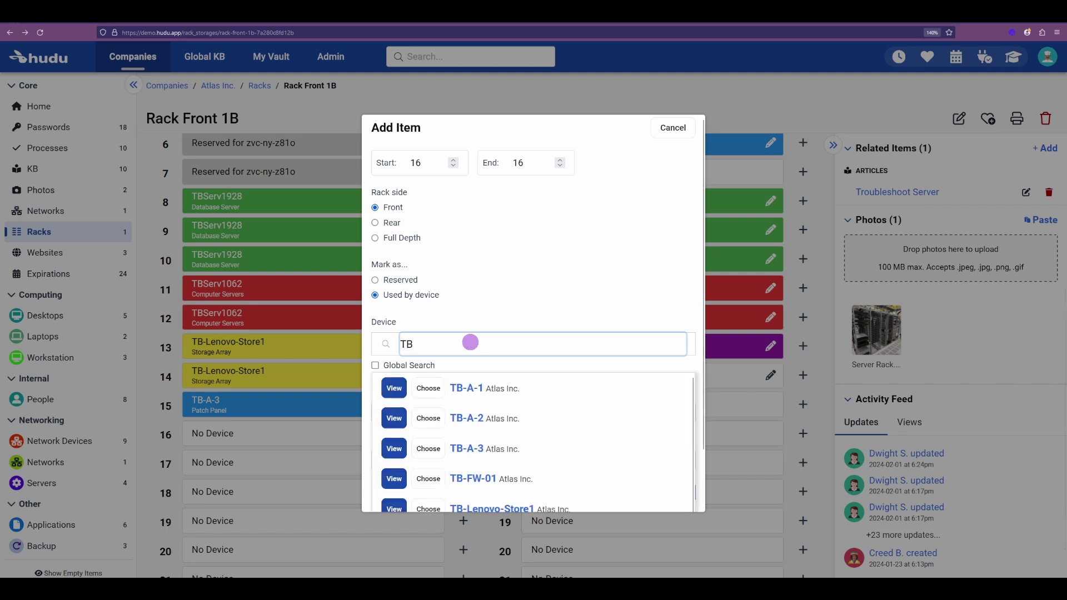
left_click(376, 366)
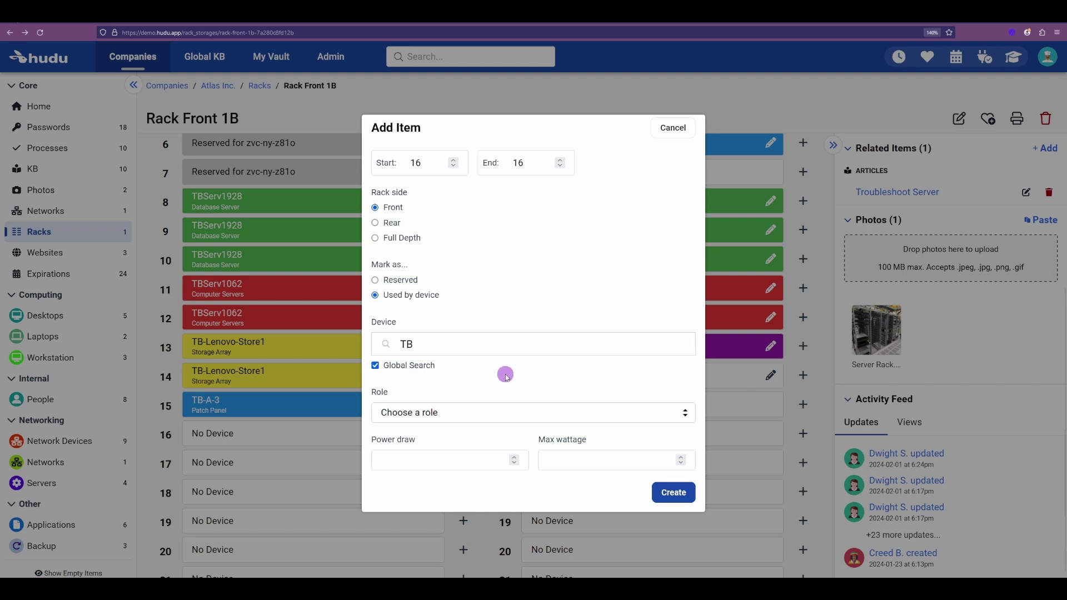
left_click(483, 413)
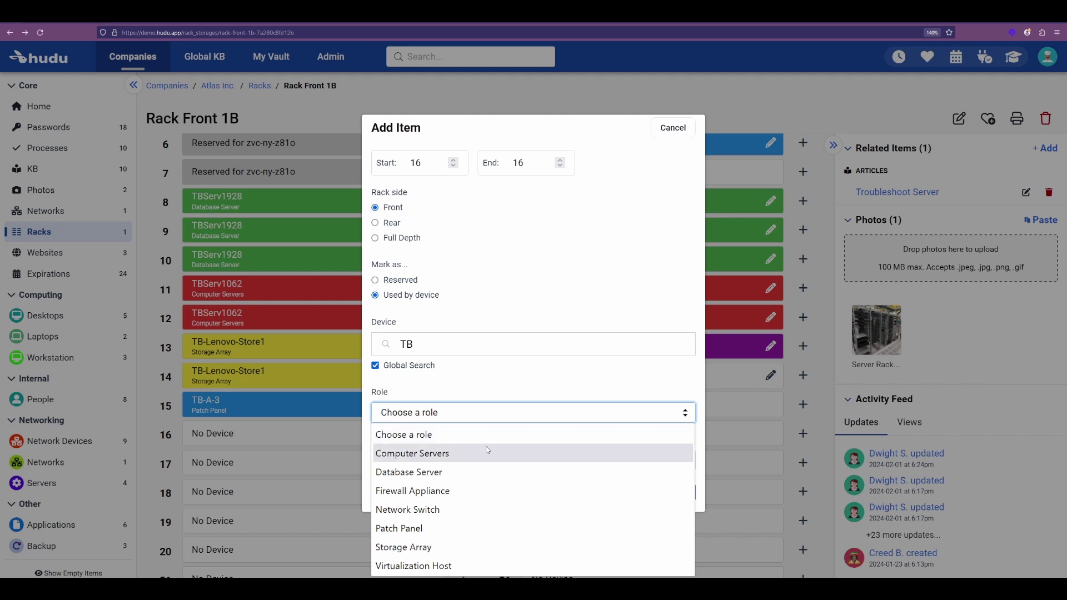
left_click(489, 383)
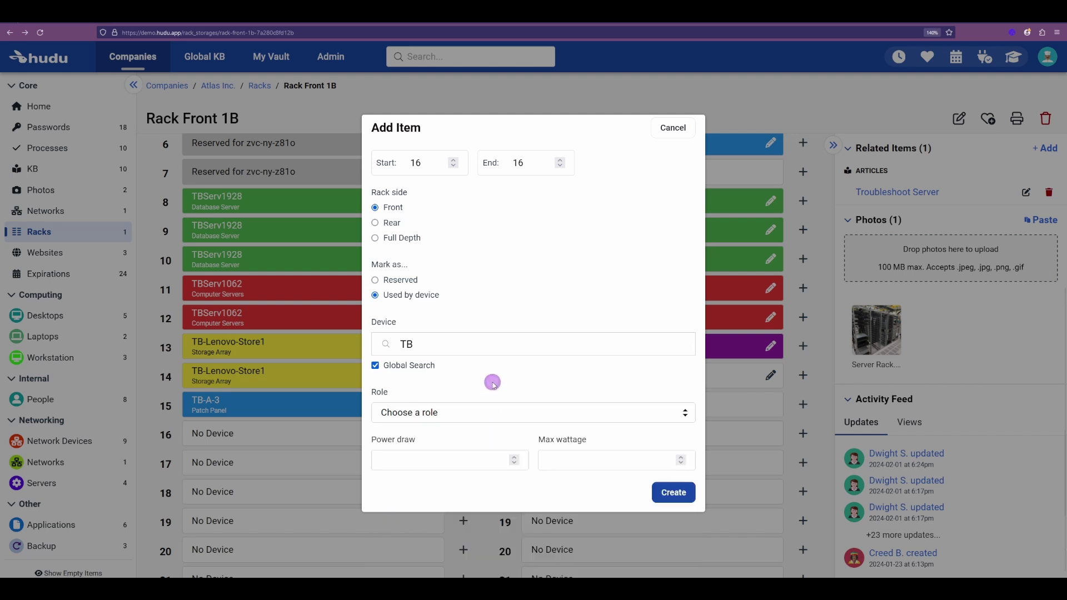
left_click(474, 394)
Discard the unit 16 item and scroll to the Rack Roles section in admin settings.
left_click(674, 129)
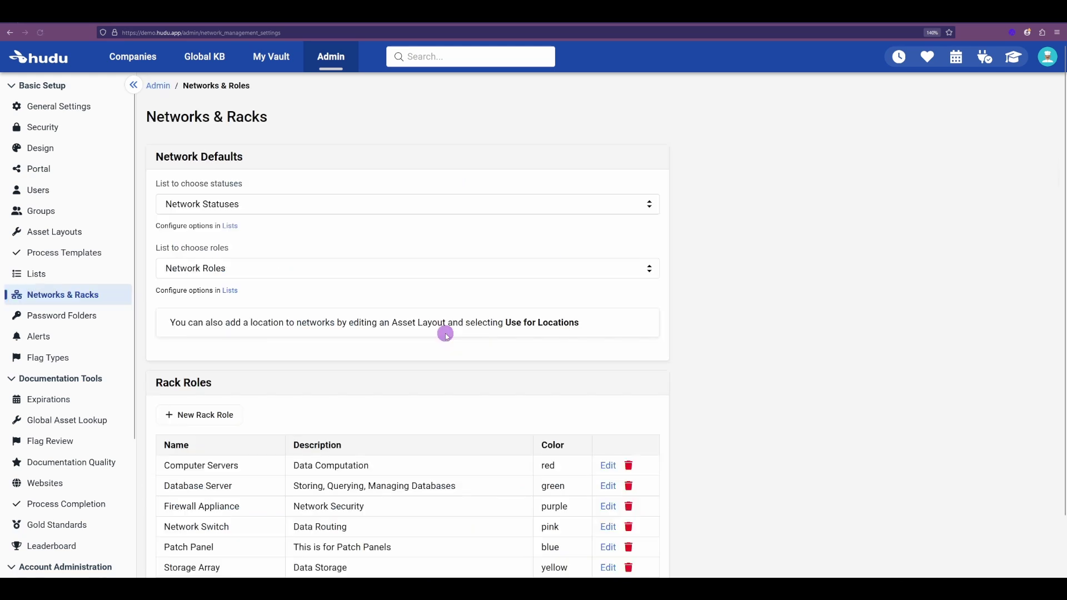
scroll(472, 339, "down", 2)
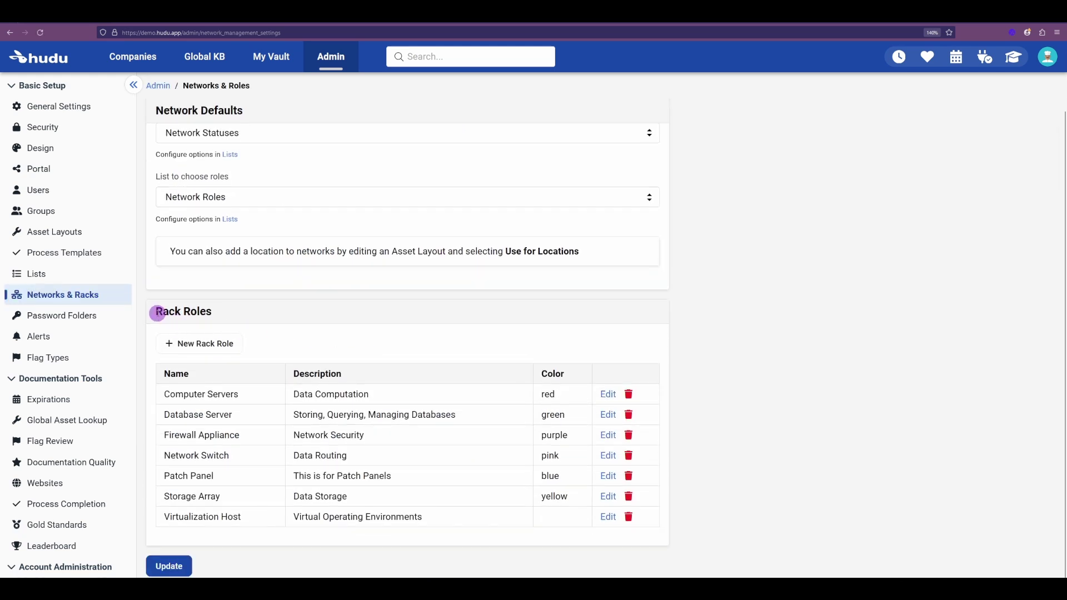
left_click_drag(152, 312, 252, 315)
left_click(339, 312)
Open a New Rack Role form, try its name and description fields, then cancel it.
left_click(231, 343)
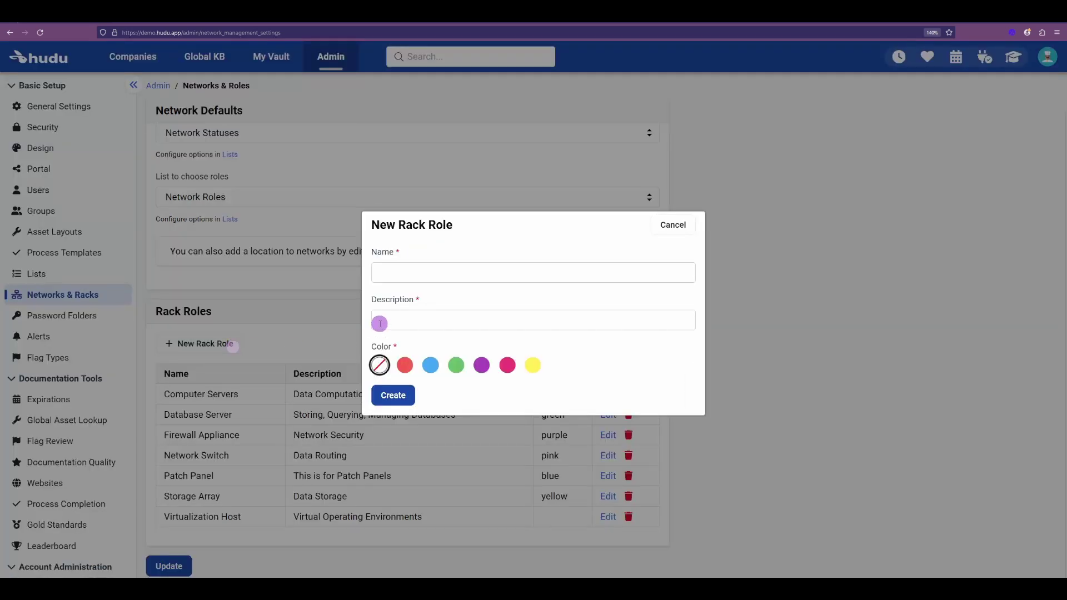
left_click(407, 282)
left_click(424, 326)
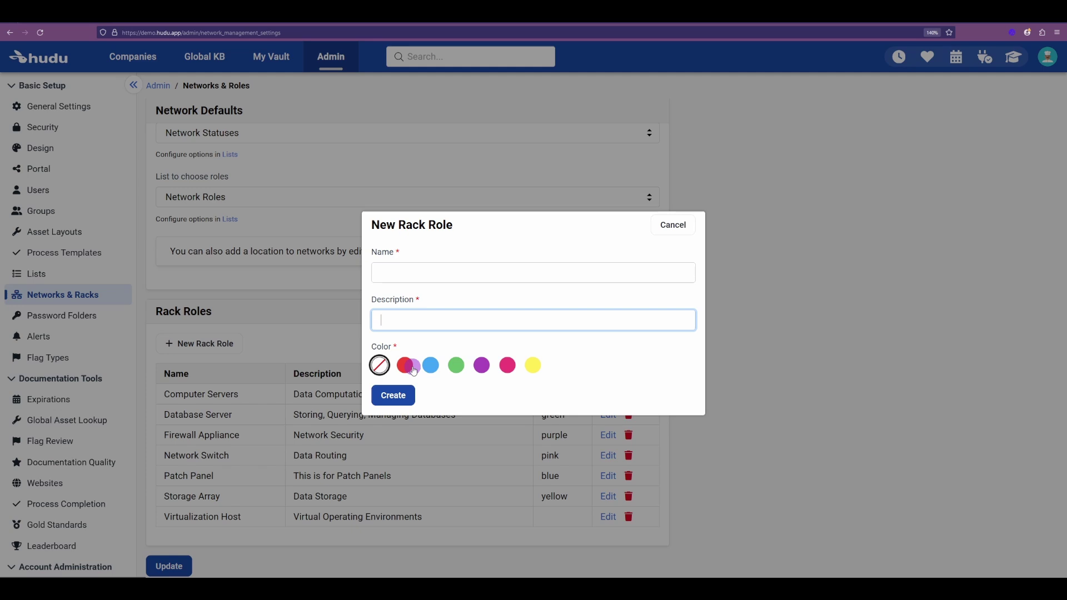
left_click(673, 225)
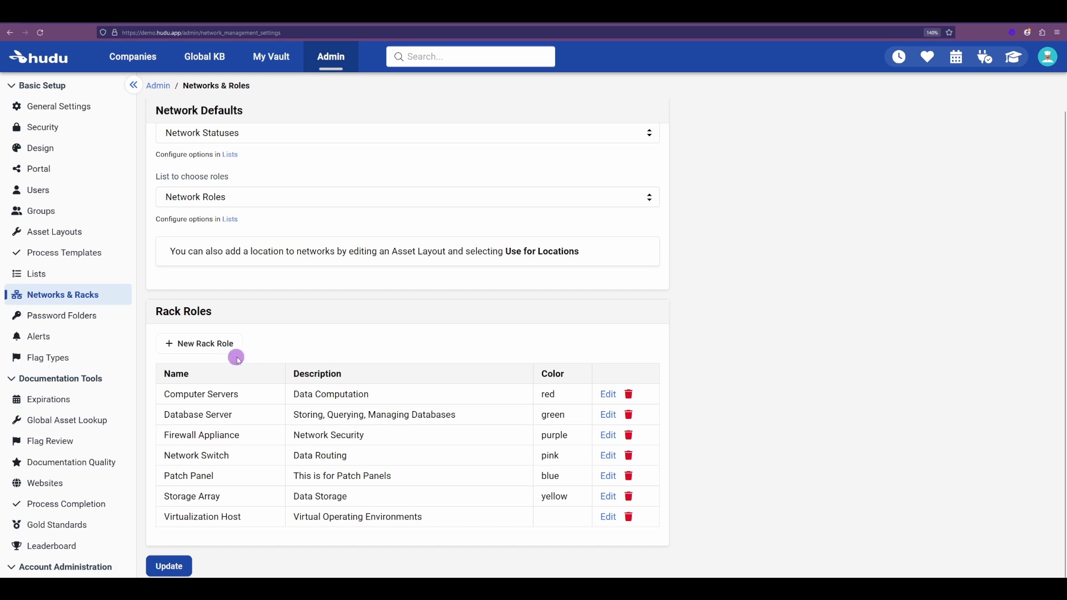
left_click(605, 395)
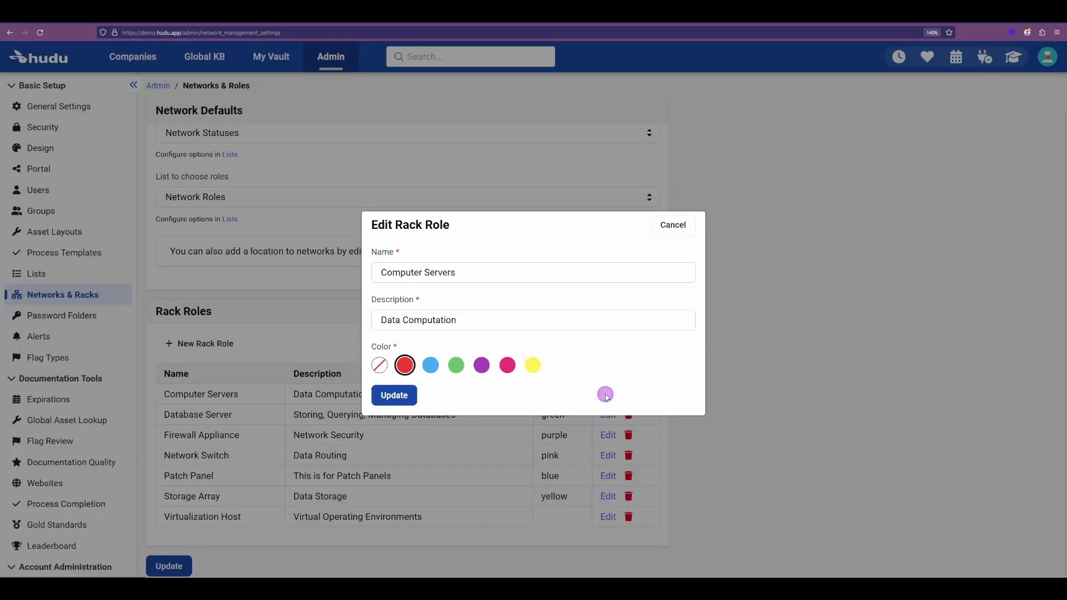
left_click(481, 319)
left_click(508, 277)
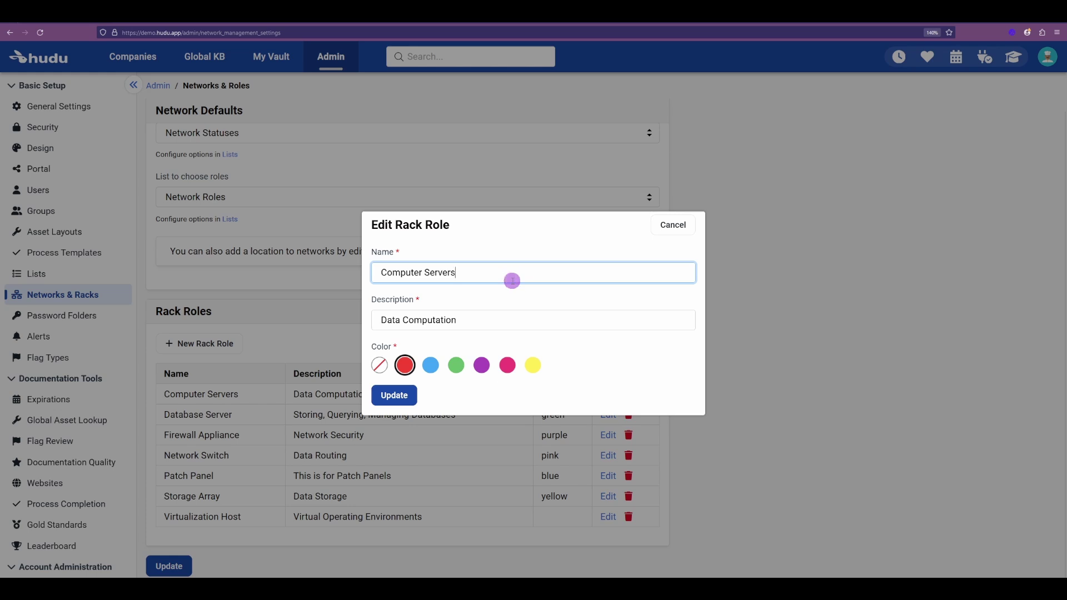
left_click(673, 225)
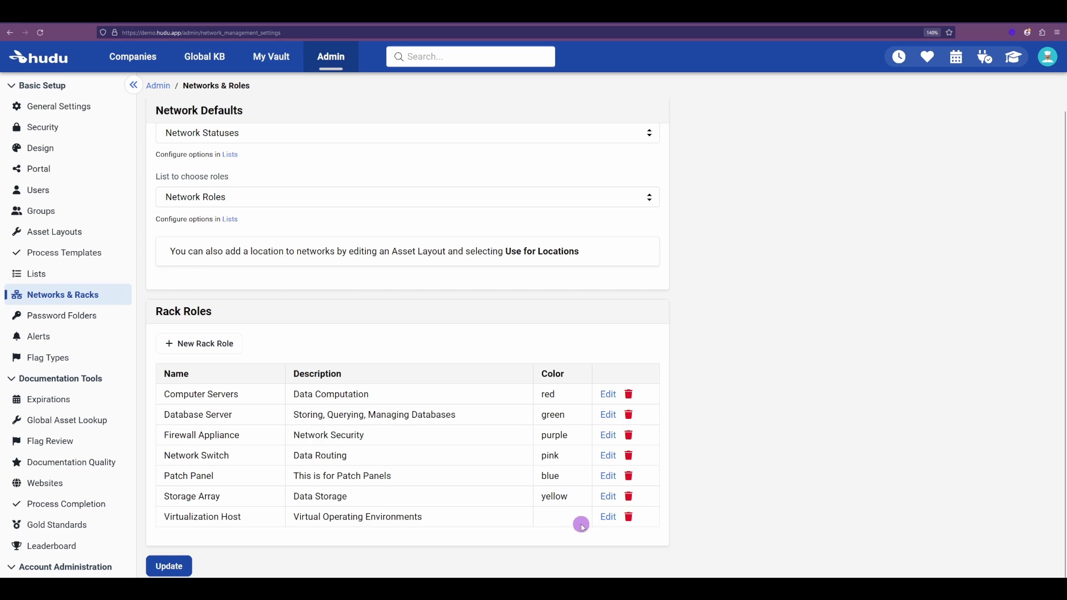
left_click(608, 517)
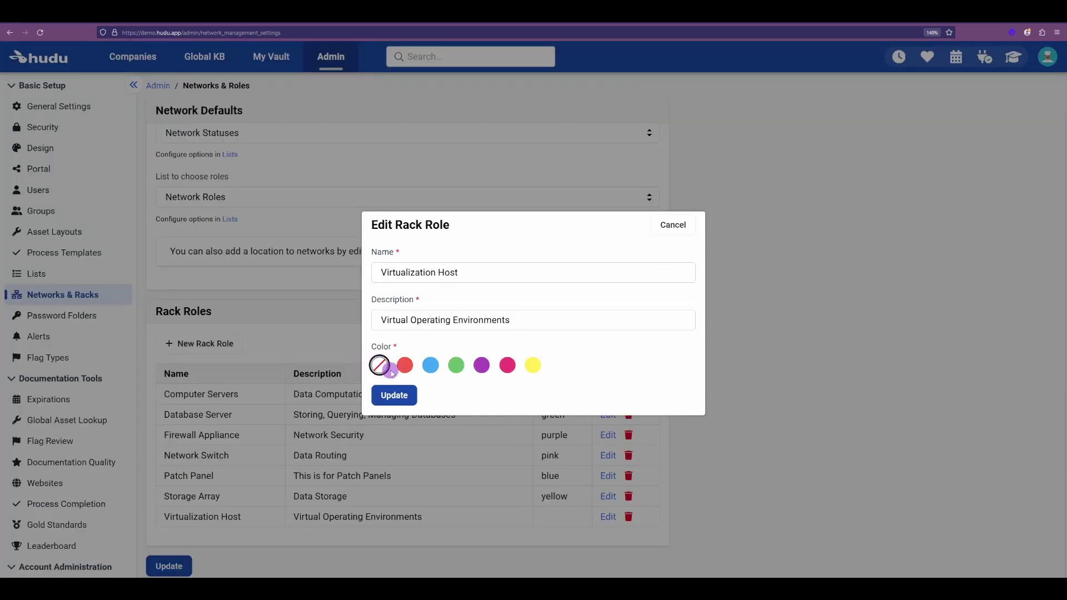
left_click(673, 226)
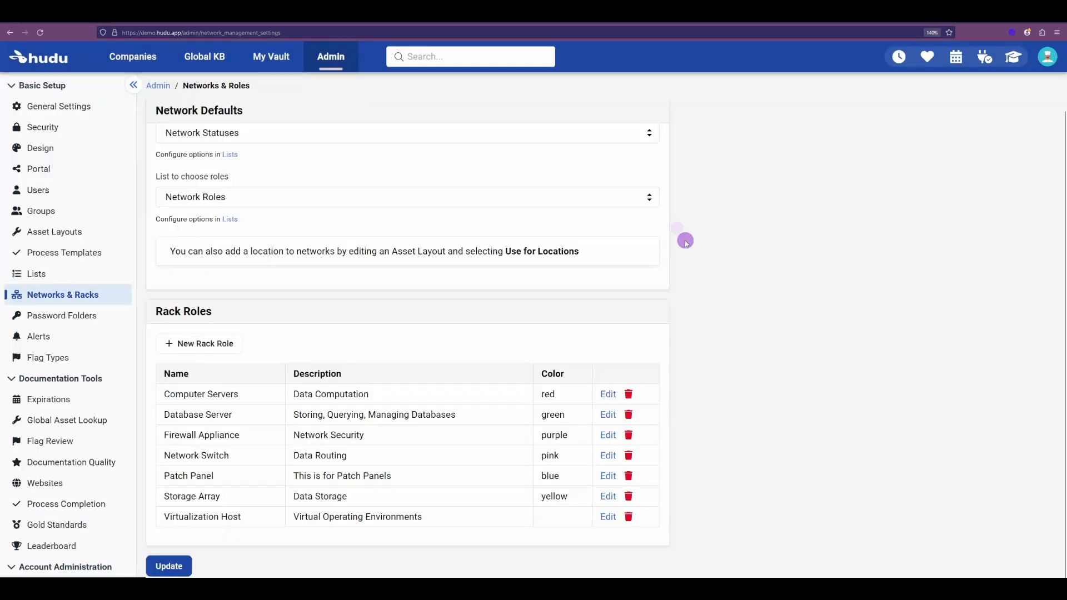